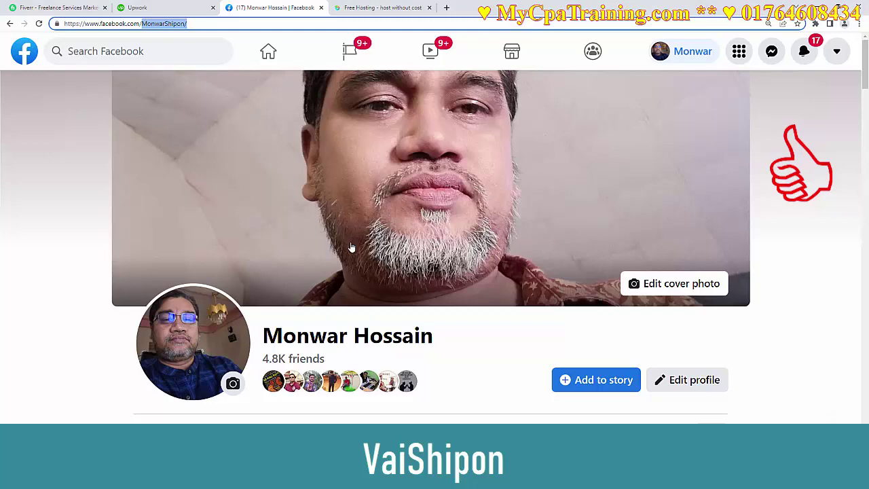
Examine the FreeHosting home page's service overview and the free and paid hosting plan features.
{"action": "left_click", "coordinate": [376, 7]}
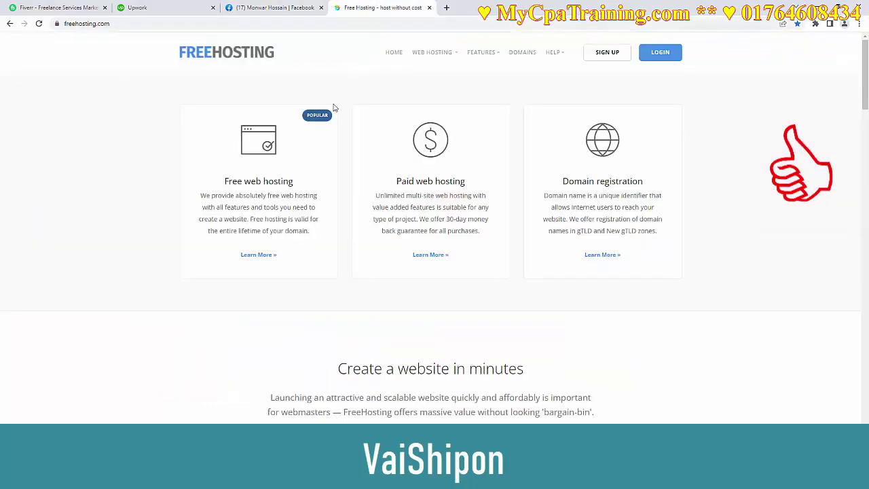
{"action": "scroll", "coordinate": [331, 201], "scroll_direction": "down", "scroll_amount": 3}
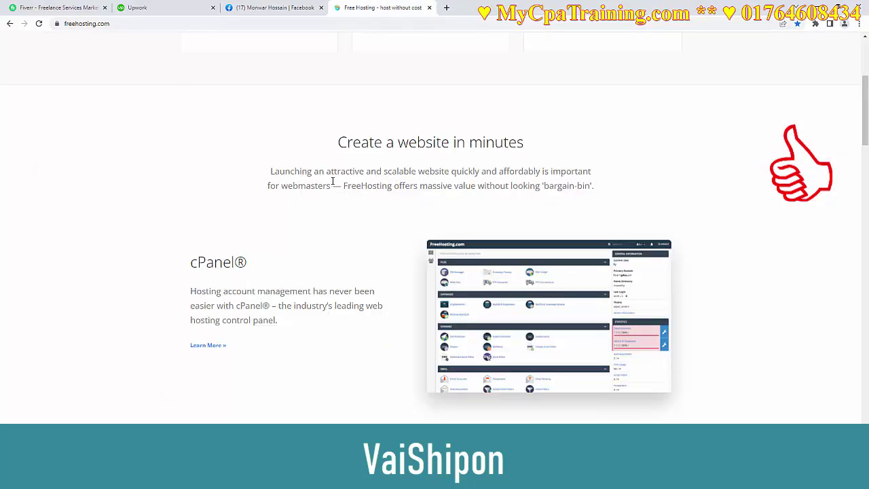
{"action": "scroll", "coordinate": [334, 191], "scroll_direction": "up", "scroll_amount": 1}
{"action": "scroll", "coordinate": [335, 191], "scroll_direction": "down", "scroll_amount": 3}
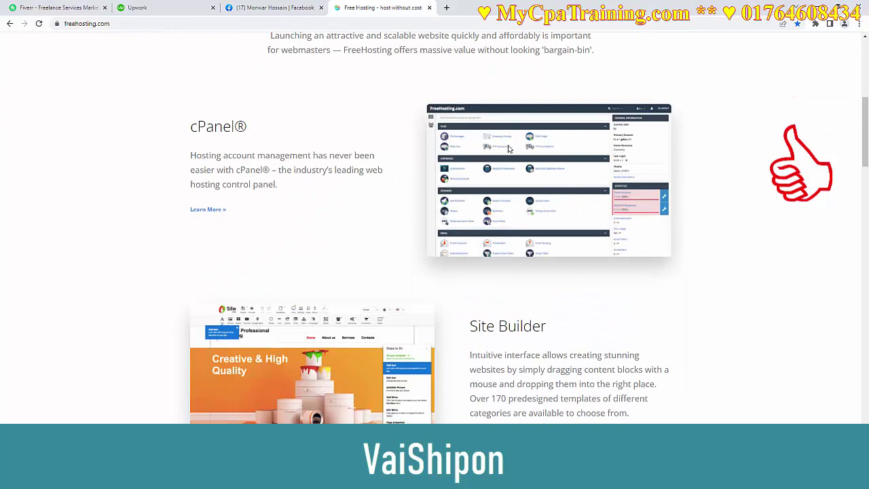
{"action": "scroll", "coordinate": [523, 243], "scroll_direction": "down", "scroll_amount": 3}
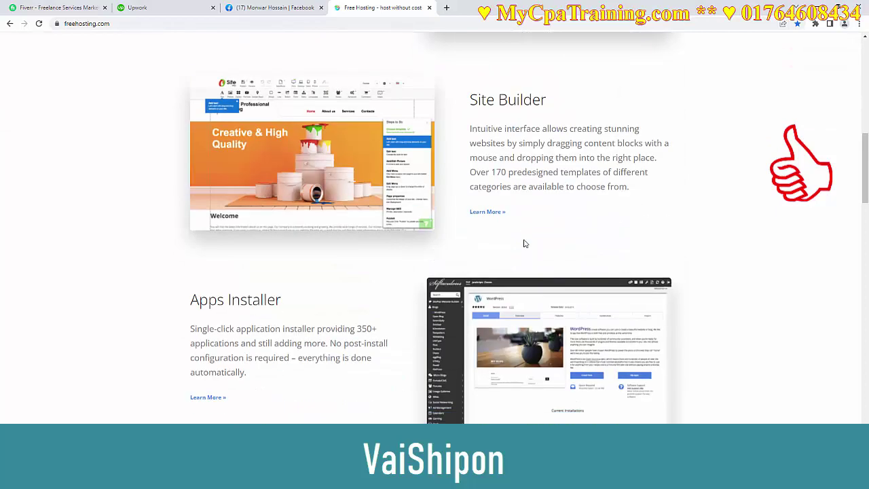
{"action": "scroll", "coordinate": [524, 243], "scroll_direction": "down", "scroll_amount": 5}
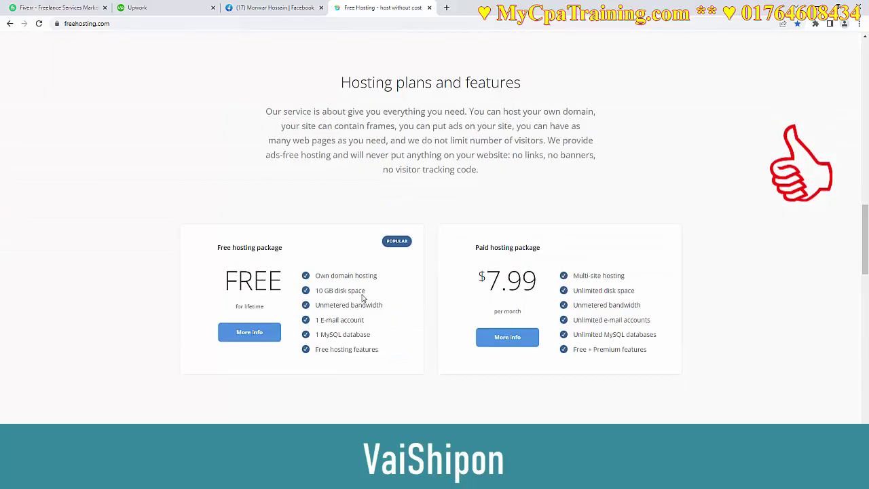
{"action": "scroll", "coordinate": [351, 262], "scroll_direction": "down", "scroll_amount": 2}
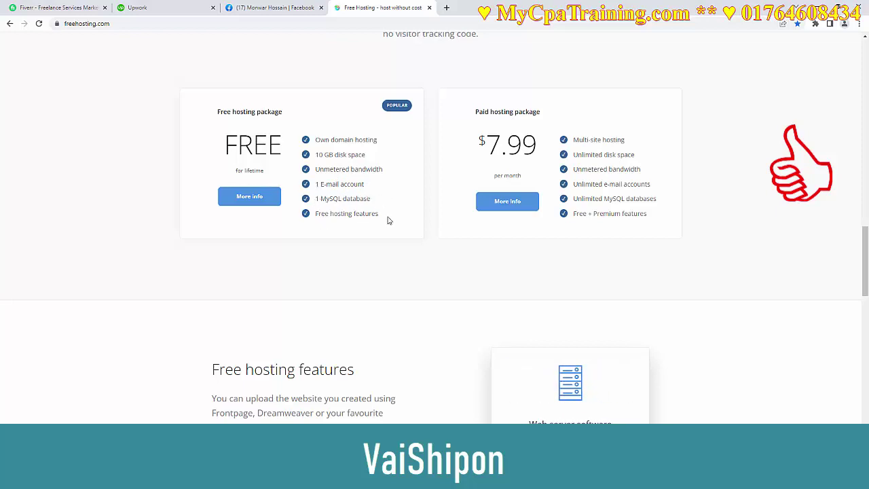
{"action": "scroll", "coordinate": [163, 206], "scroll_direction": "up", "scroll_amount": 20}
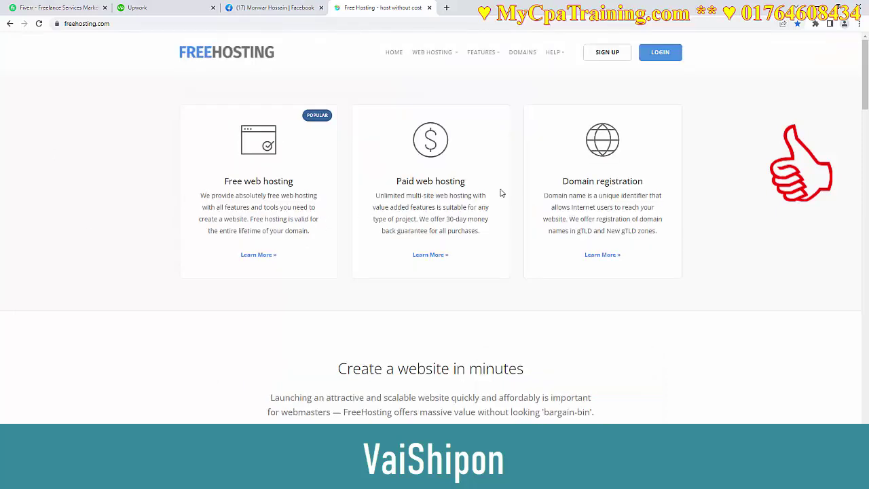
Start the FreeHosting sign-up and choose to use an existing domain with updated nameservers.
{"action": "left_click", "coordinate": [605, 53]}
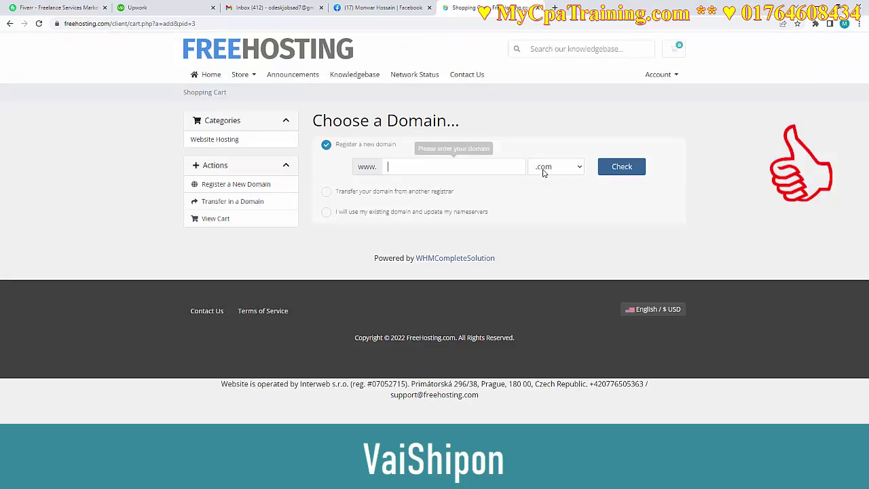
{"action": "left_click", "coordinate": [620, 167]}
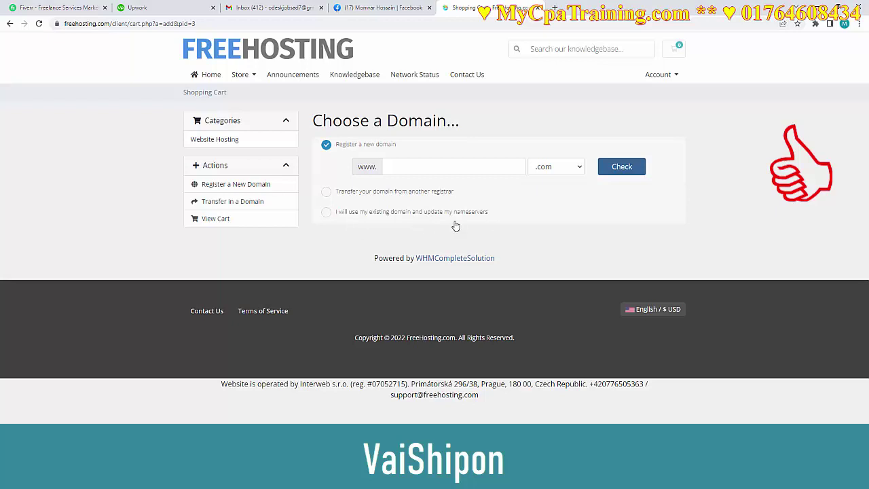
{"action": "left_click", "coordinate": [326, 214]}
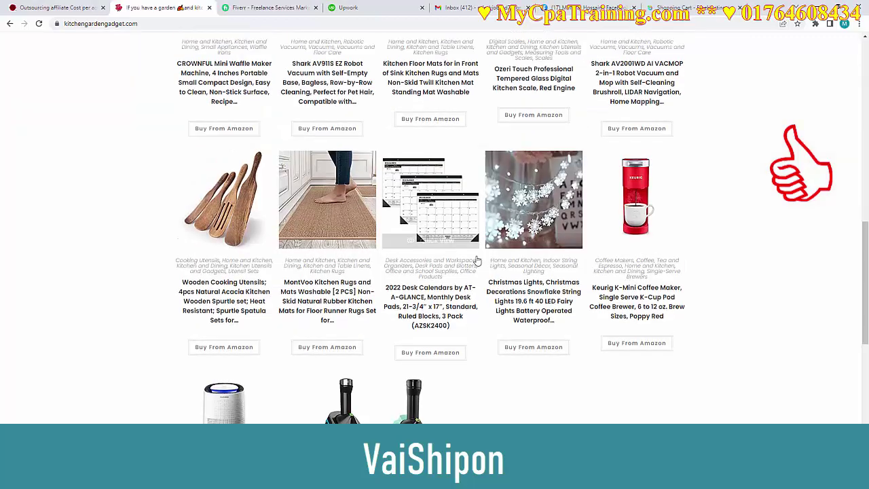
Look over the product listings on the kitchengardengadget.com site and return to the FreeHosting domain form.
{"action": "scroll", "coordinate": [398, 212], "scroll_direction": "up", "scroll_amount": 10}
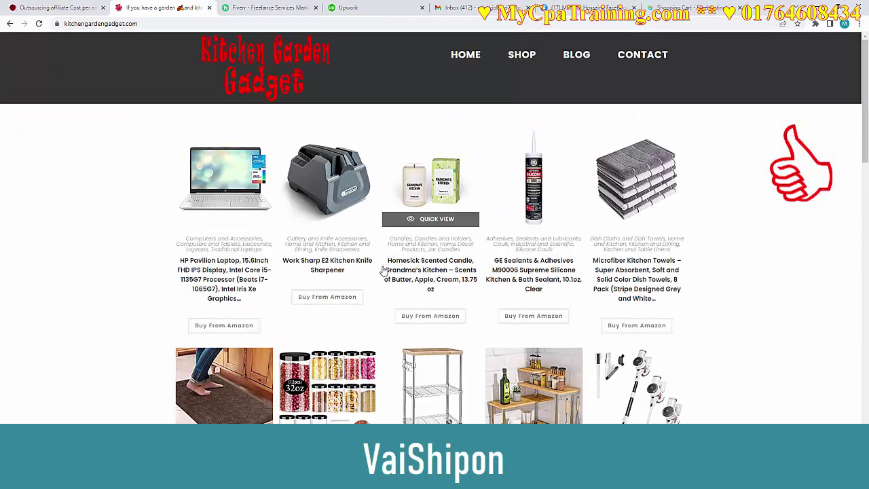
{"action": "scroll", "coordinate": [389, 260], "scroll_direction": "down", "scroll_amount": 15}
{"action": "scroll", "coordinate": [393, 262], "scroll_direction": "up", "scroll_amount": 6}
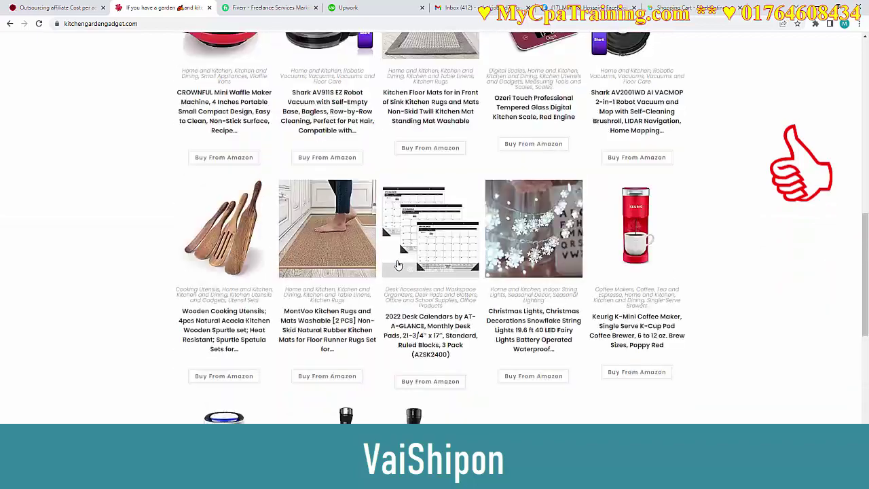
{"action": "scroll", "coordinate": [398, 264], "scroll_direction": "up", "scroll_amount": 8}
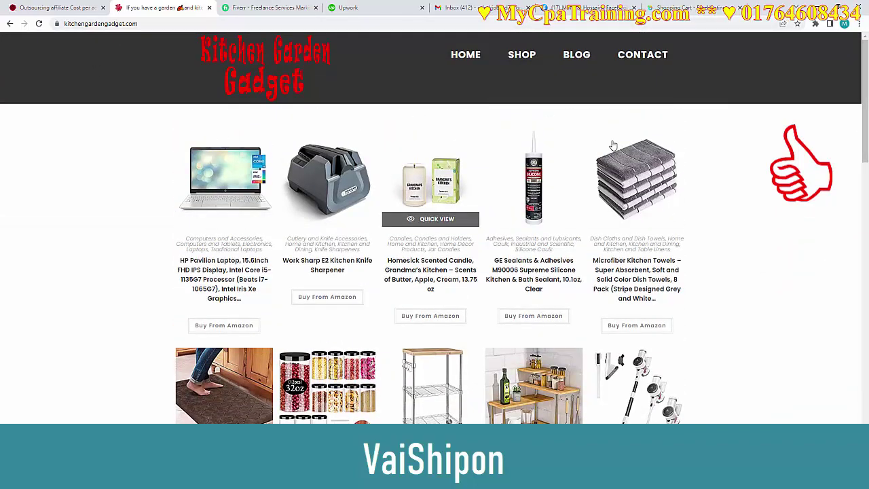
{"action": "left_click", "coordinate": [672, 8]}
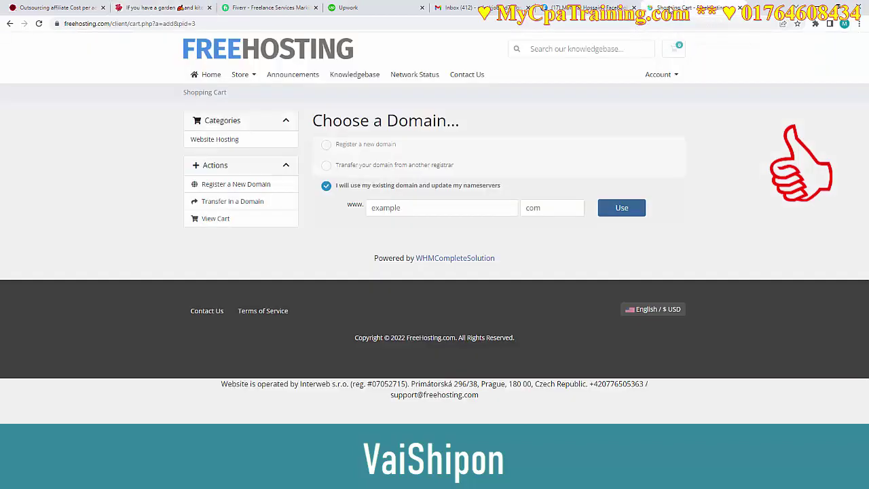
Copy the web address of the kitchengardengadget.com site and return to the FreeHosting domain form.
{"action": "left_click", "coordinate": [139, 7]}
{"action": "left_click", "coordinate": [102, 23]}
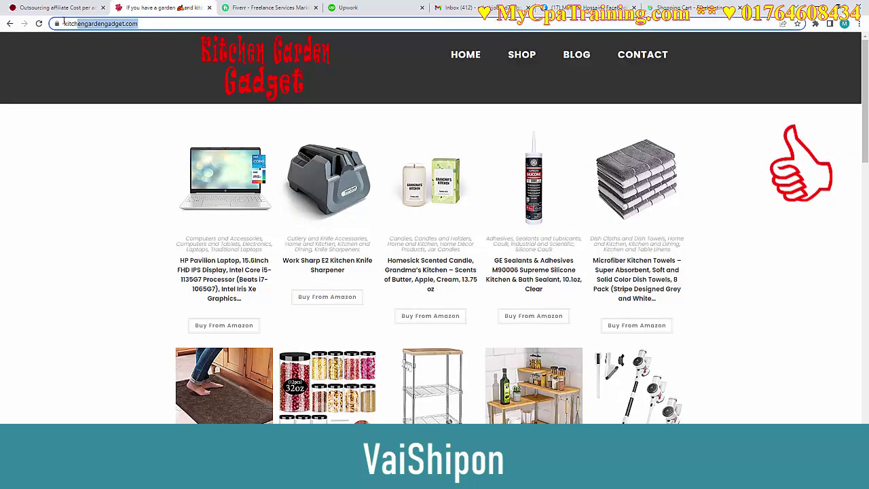
{"action": "right_click", "coordinate": [107, 26]}
{"action": "left_click", "coordinate": [120, 70]}
{"action": "left_click", "coordinate": [672, 8]}
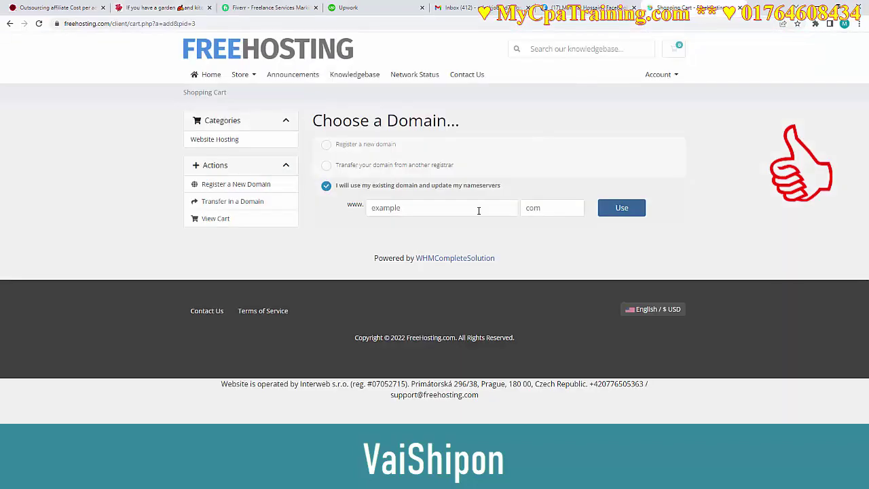
{"action": "left_click", "coordinate": [139, 8]}
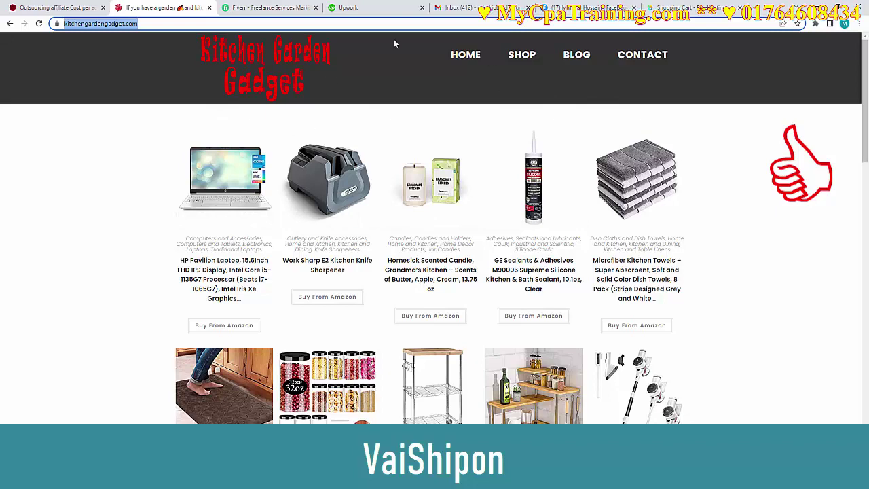
{"action": "left_click", "coordinate": [679, 7]}
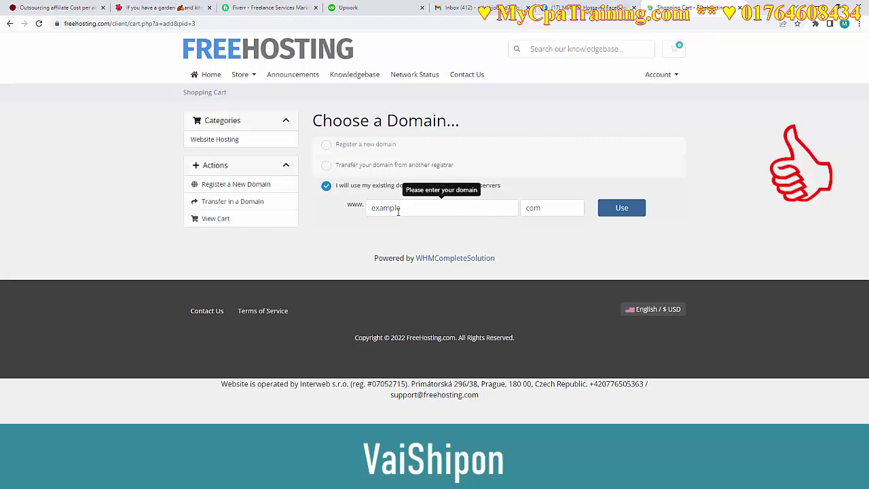
Enter kitchengardengadget with the .com extension as the existing domain and use it for the hosting order.
{"action": "left_click", "coordinate": [421, 209]}
{"action": "key", "text": "ctrl+v"}
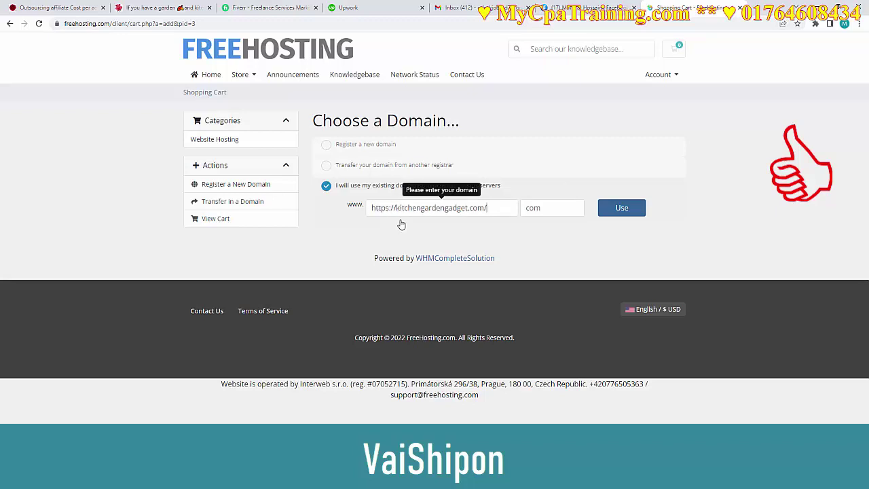
{"action": "left_click_drag", "start_coordinate": [398, 210], "coordinate": [371, 209]}
{"action": "key", "text": "BackSpace"}
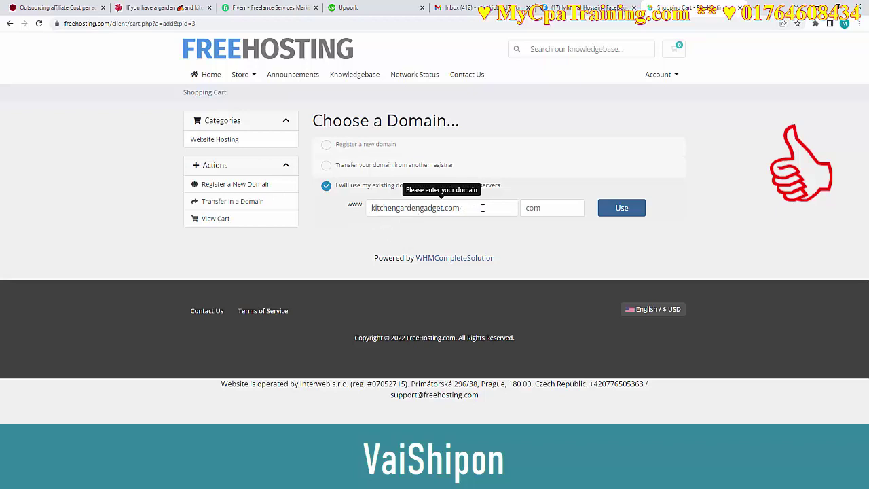
{"action": "key", "text": "BackSpace"}
{"action": "key", "text": "BackSpace"}
{"action": "key", "text": "Tab"}
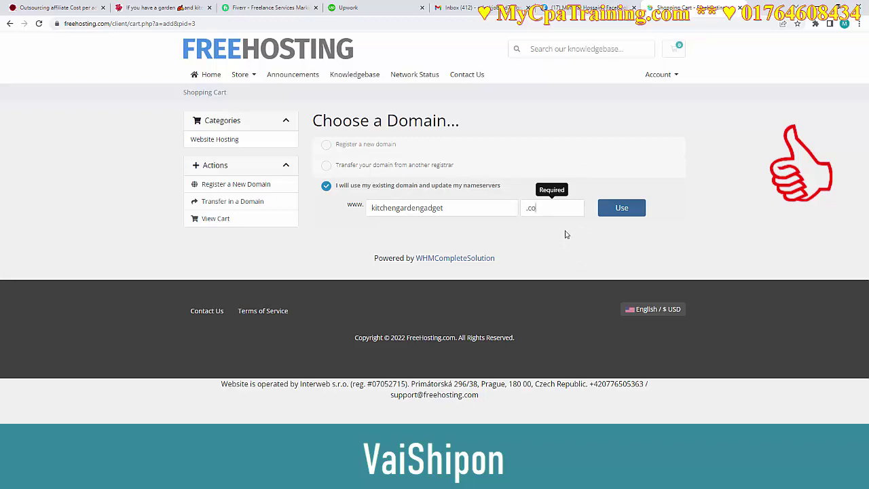
{"action": "left_click", "coordinate": [621, 208]}
{"action": "left_click", "coordinate": [424, 266]}
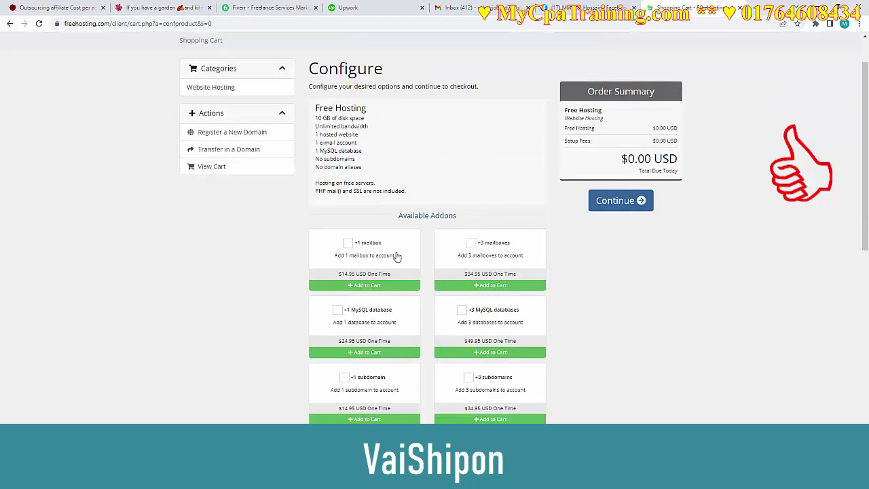
Review the available addons, continue the Free Hosting order without any of them and proceed to checkout.
{"action": "scroll", "coordinate": [380, 203], "scroll_direction": "down", "scroll_amount": 3}
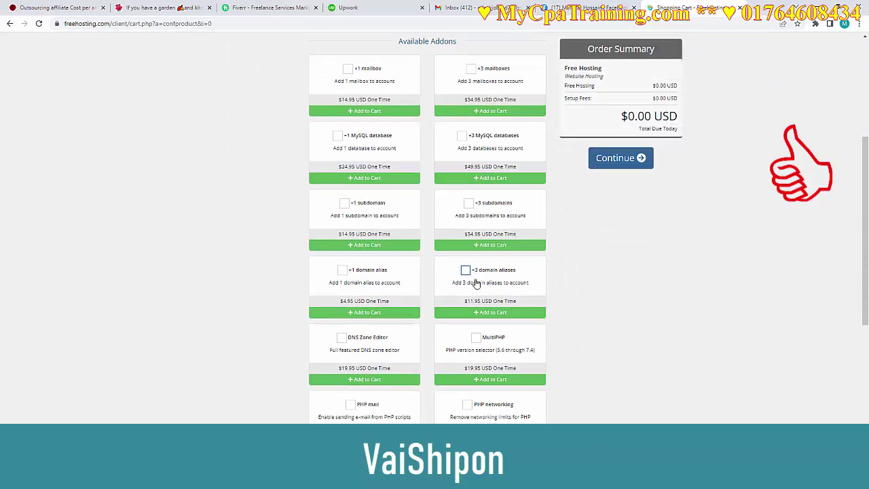
{"action": "scroll", "coordinate": [380, 251], "scroll_direction": "down", "scroll_amount": 3}
{"action": "scroll", "coordinate": [468, 178], "scroll_direction": "up", "scroll_amount": 6}
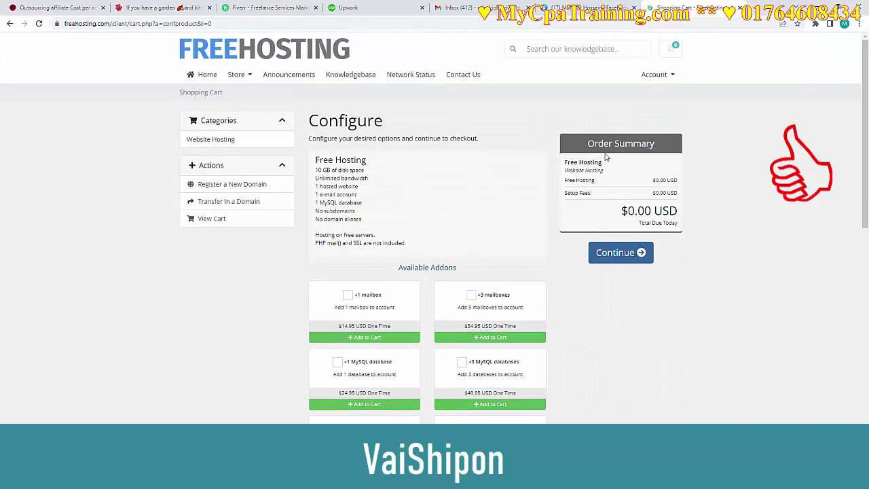
{"action": "scroll", "coordinate": [442, 310], "scroll_direction": "down", "scroll_amount": 5}
{"action": "scroll", "coordinate": [475, 257], "scroll_direction": "up", "scroll_amount": 5}
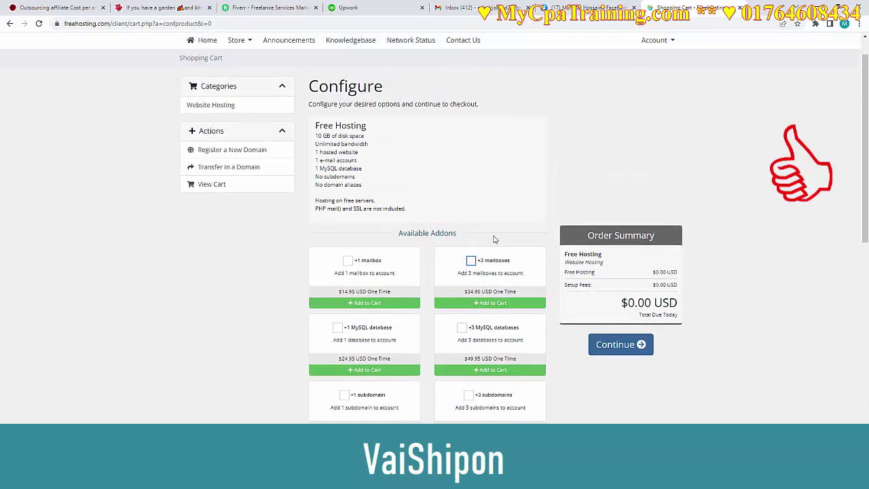
{"action": "scroll", "coordinate": [494, 239], "scroll_direction": "up", "scroll_amount": 1}
{"action": "left_click", "coordinate": [624, 253]}
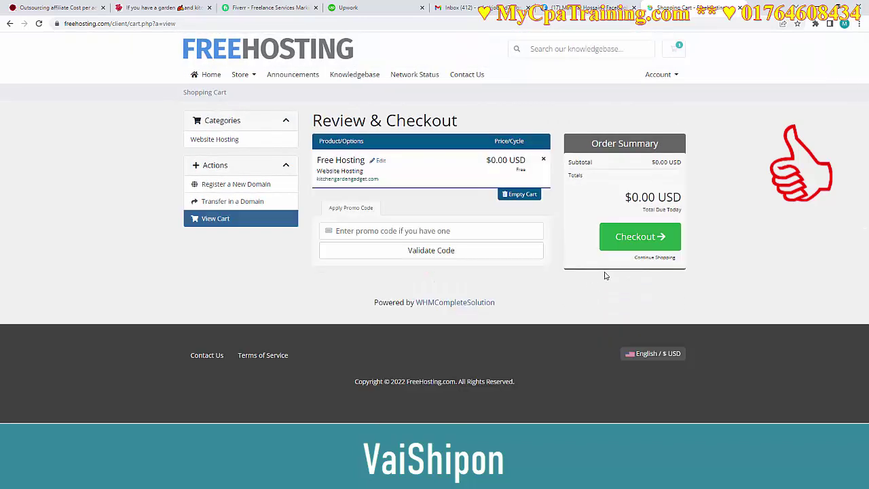
{"action": "left_click", "coordinate": [638, 237]}
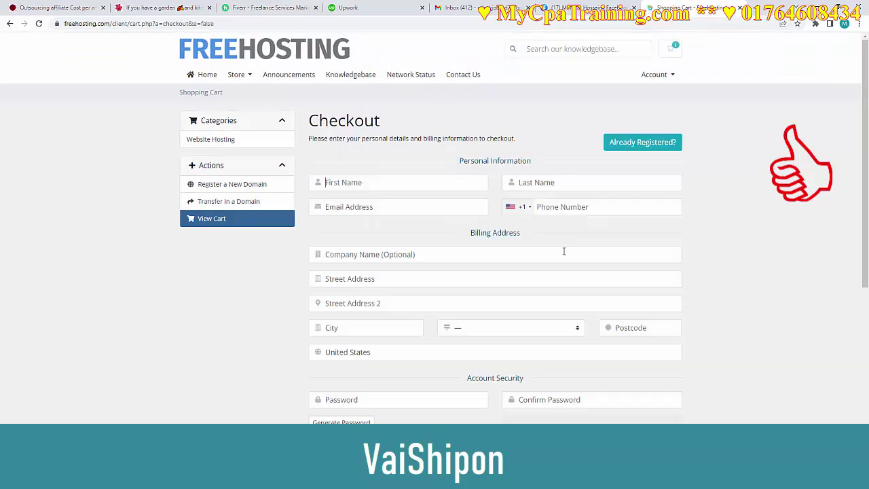
Review the checkout form's personal, billing, password and payment sections, complete the order and highlight its order number.
{"action": "scroll", "coordinate": [456, 242], "scroll_direction": "down", "scroll_amount": 2}
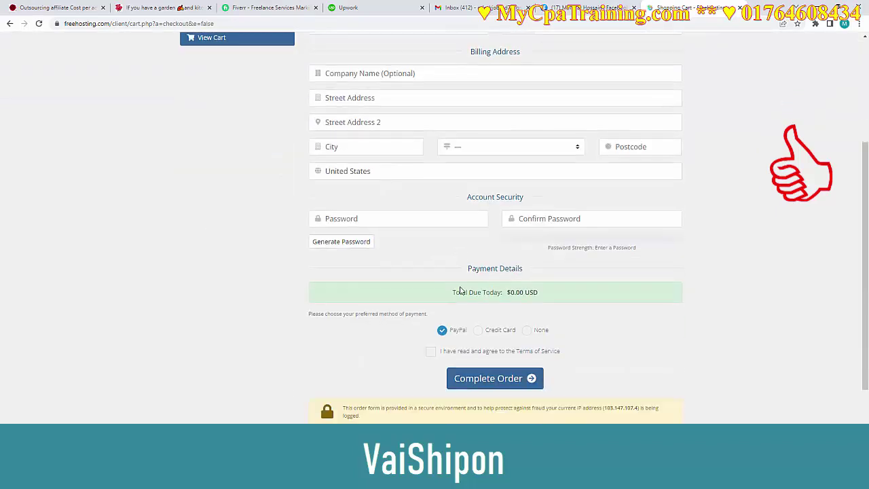
{"action": "scroll", "coordinate": [462, 287], "scroll_direction": "up", "scroll_amount": 2}
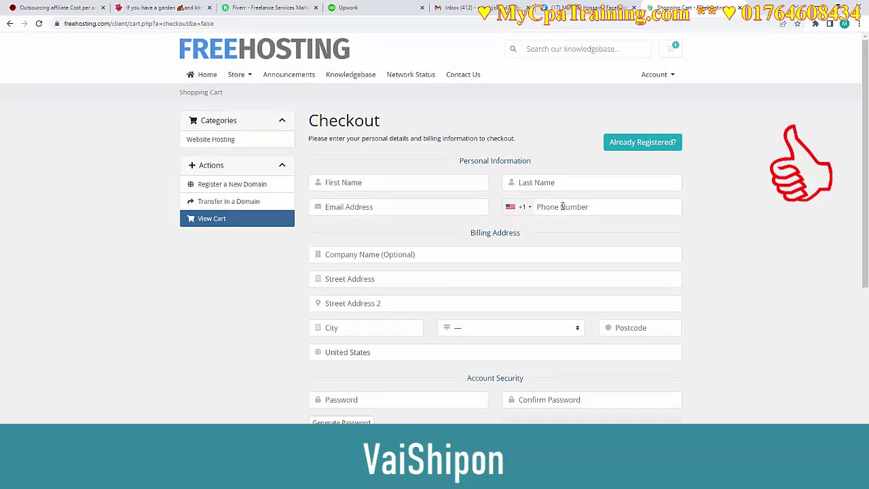
{"action": "scroll", "coordinate": [437, 254], "scroll_direction": "down", "scroll_amount": 1}
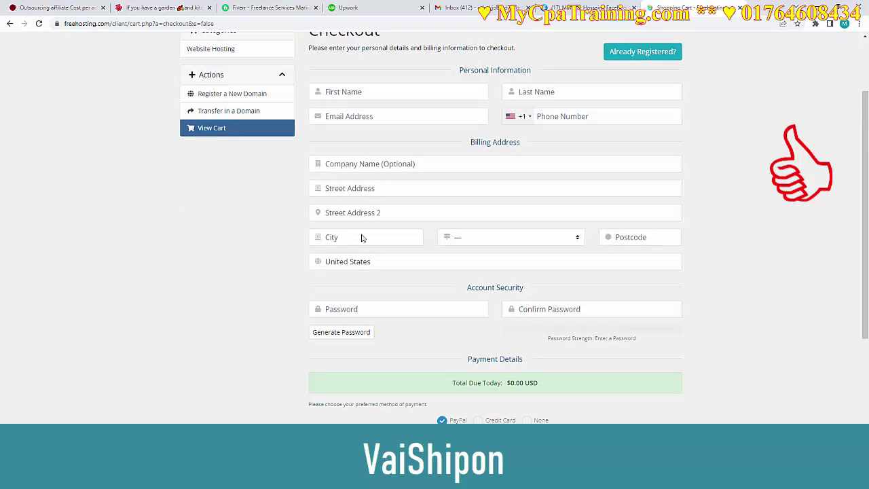
{"action": "scroll", "coordinate": [444, 236], "scroll_direction": "down", "scroll_amount": 2}
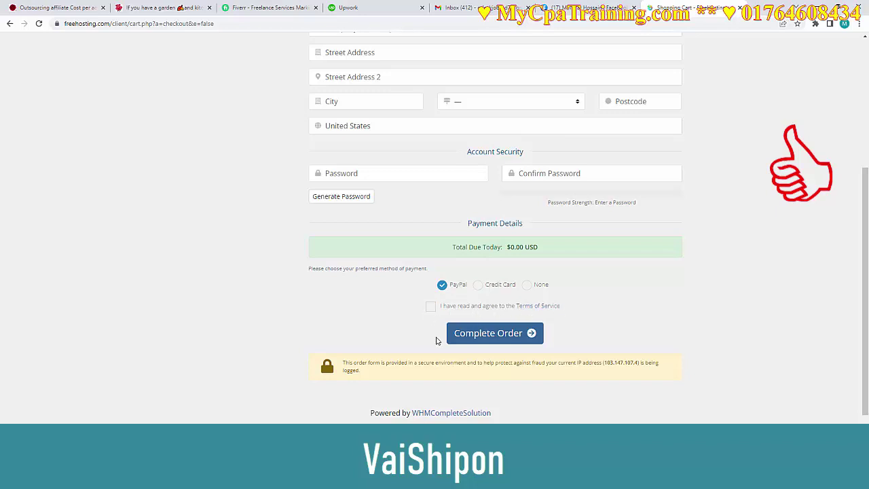
{"action": "left_click", "coordinate": [491, 336]}
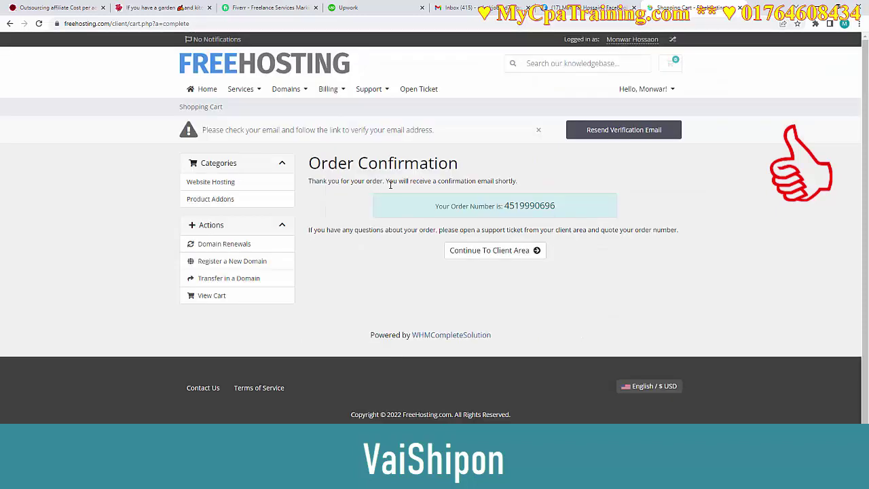
{"action": "left_click_drag", "start_coordinate": [437, 206], "coordinate": [570, 207]}
{"action": "left_click", "coordinate": [484, 221]}
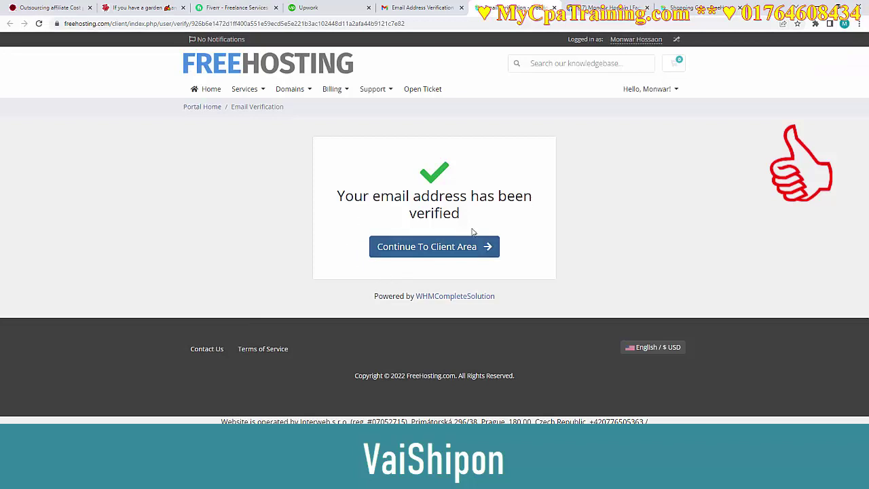
Continue to the client area from the email verification page and look through the webmaster resources list.
{"action": "left_click", "coordinate": [432, 249]}
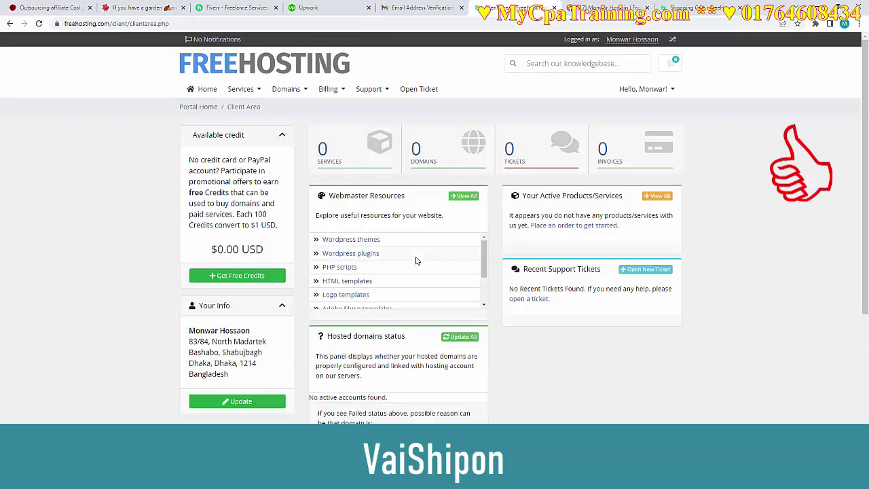
{"action": "scroll", "coordinate": [477, 297], "scroll_direction": "down", "scroll_amount": 5}
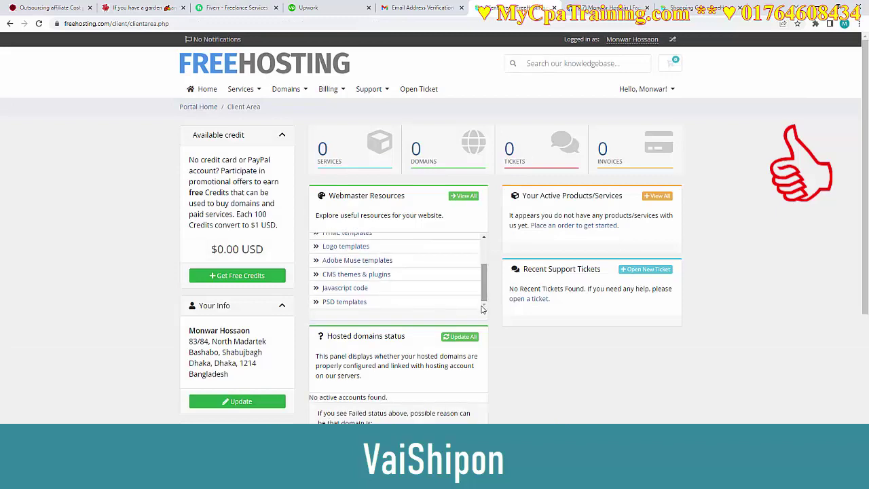
Look through the control panel's Account Manager, Advanced Features, System Info & Files and Extra Features sections, and open SSL Manager.
{"action": "scroll", "coordinate": [553, 300], "scroll_direction": "up", "scroll_amount": 5}
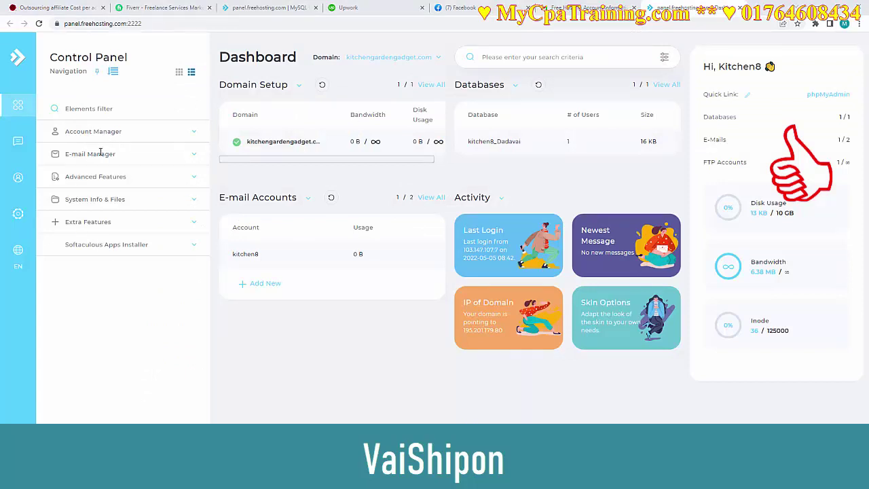
{"action": "left_click", "coordinate": [88, 131]}
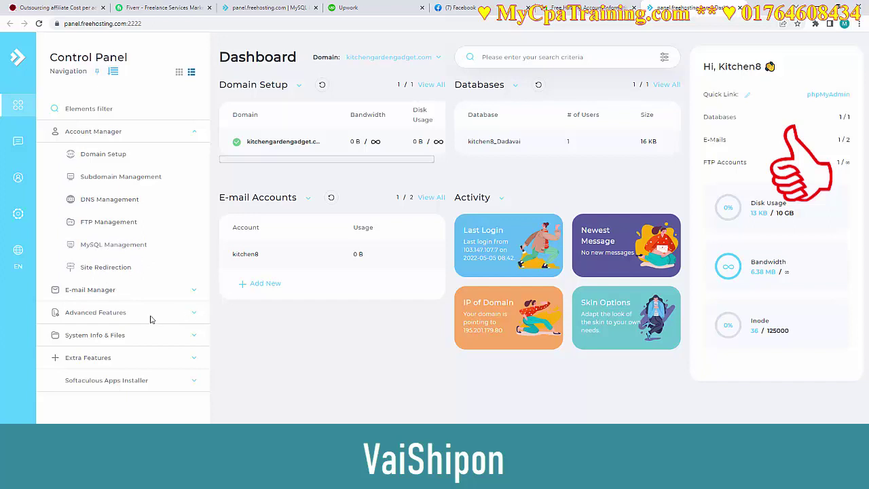
{"action": "left_click", "coordinate": [102, 316]}
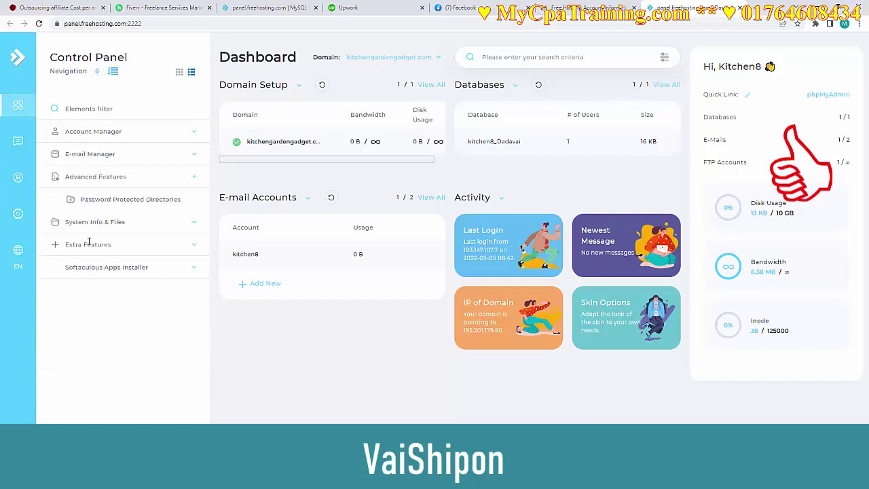
{"action": "left_click", "coordinate": [99, 224]}
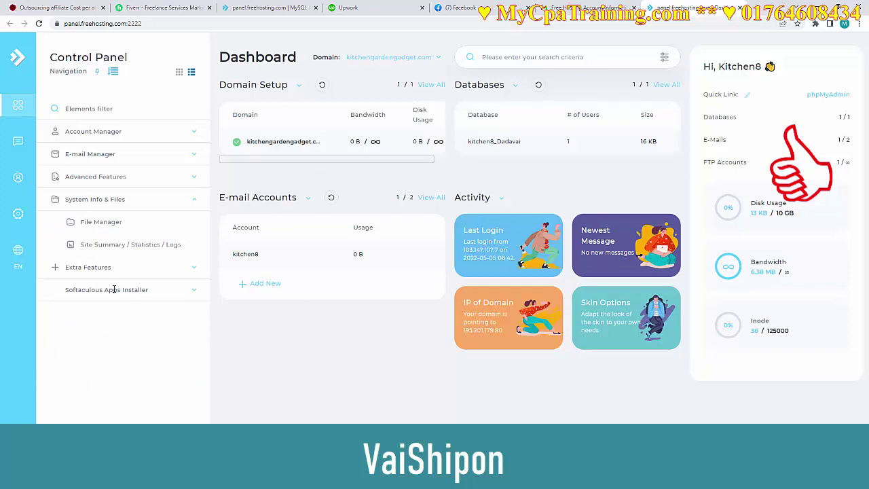
{"action": "left_click", "coordinate": [94, 268]}
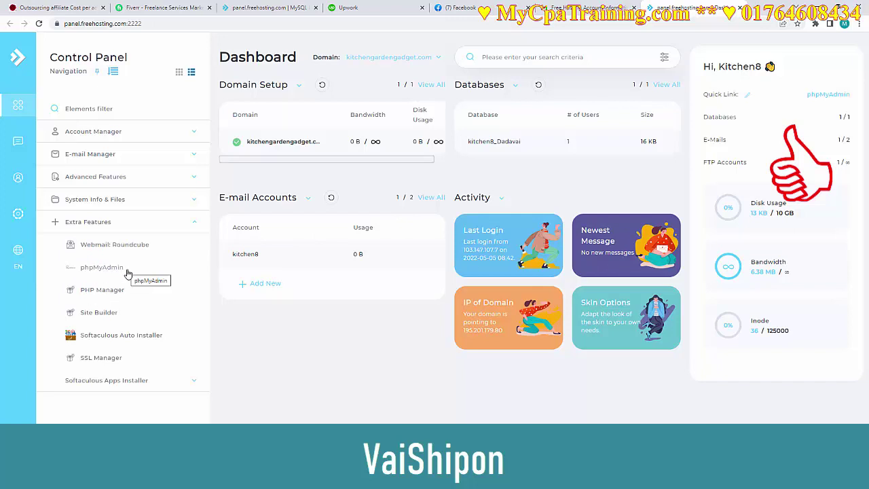
{"action": "left_click", "coordinate": [97, 361]}
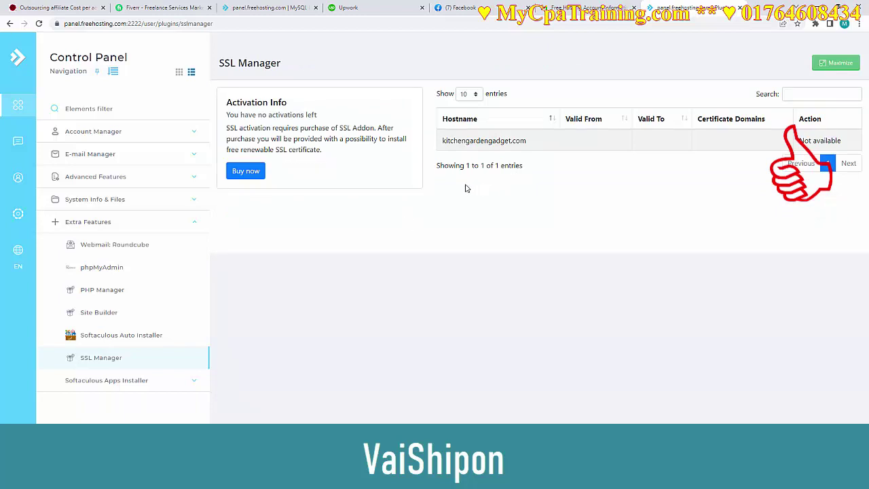
Open the WordPress page from the Softaculous Apps Installer and review its description, space requirement and install options.
{"action": "left_click", "coordinate": [103, 380]}
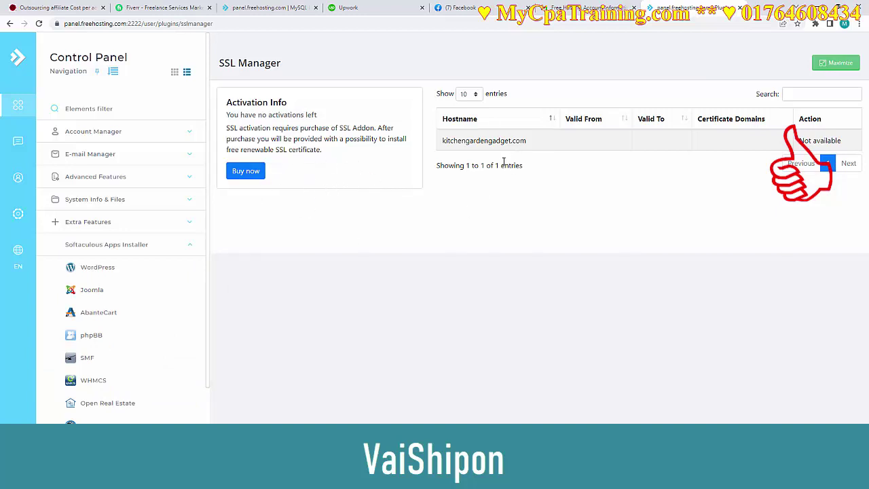
{"action": "left_click", "coordinate": [99, 268]}
{"action": "scroll", "coordinate": [582, 318], "scroll_direction": "down", "scroll_amount": 3}
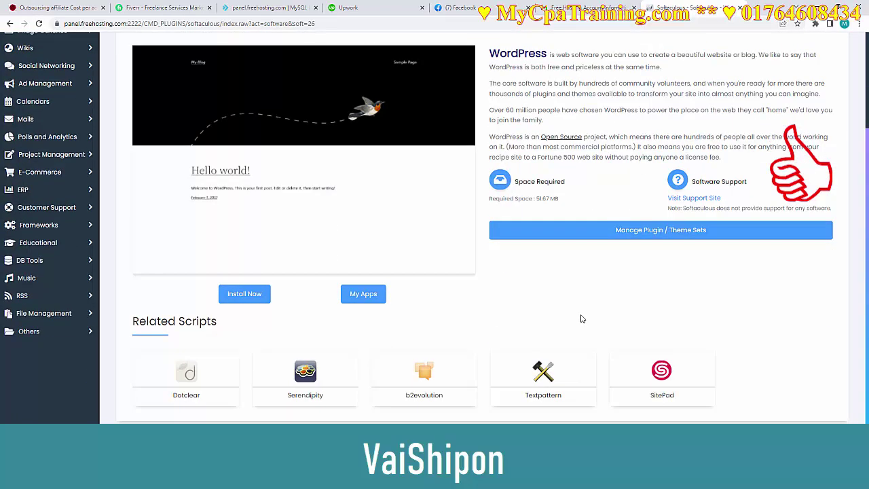
{"action": "scroll", "coordinate": [581, 319], "scroll_direction": "up", "scroll_amount": 3}
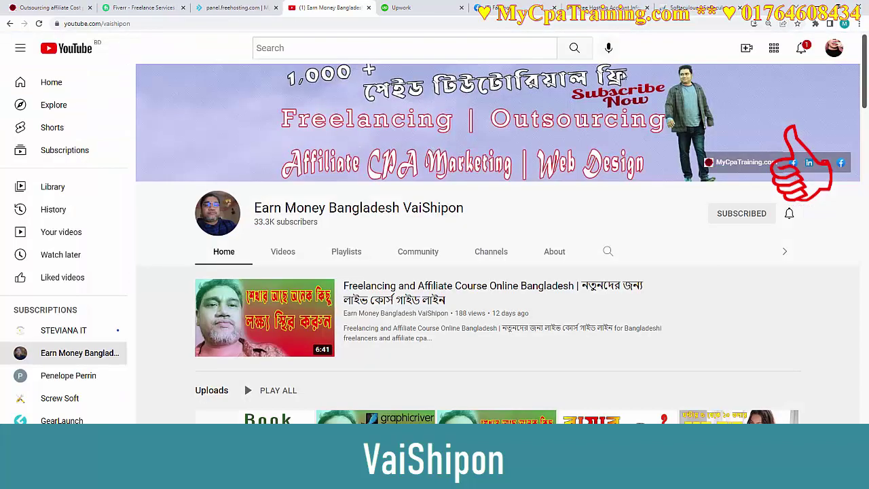
Highlight the channel name in the YouTube channel's address, switch to the mycpatraining.com site and advance its homepage slideshow.
{"action": "double_click", "coordinate": [116, 23]}
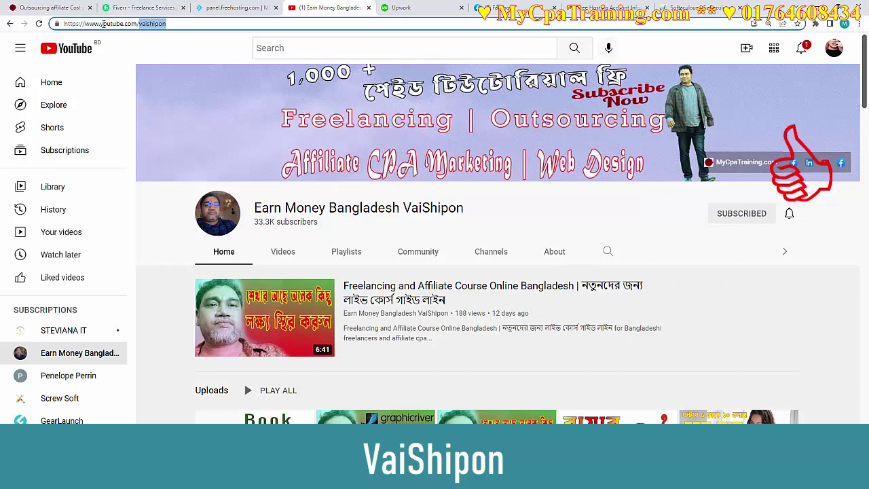
{"action": "key", "text": "ctrl+1"}
{"action": "left_click", "coordinate": [834, 344]}
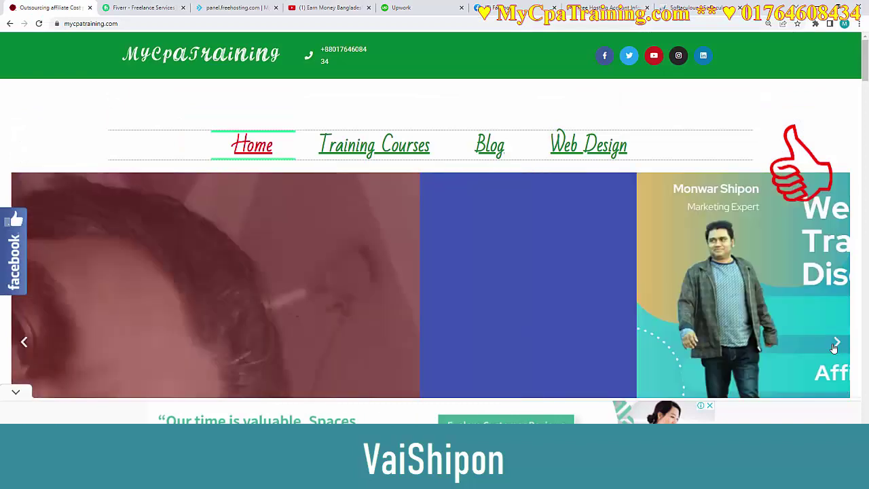